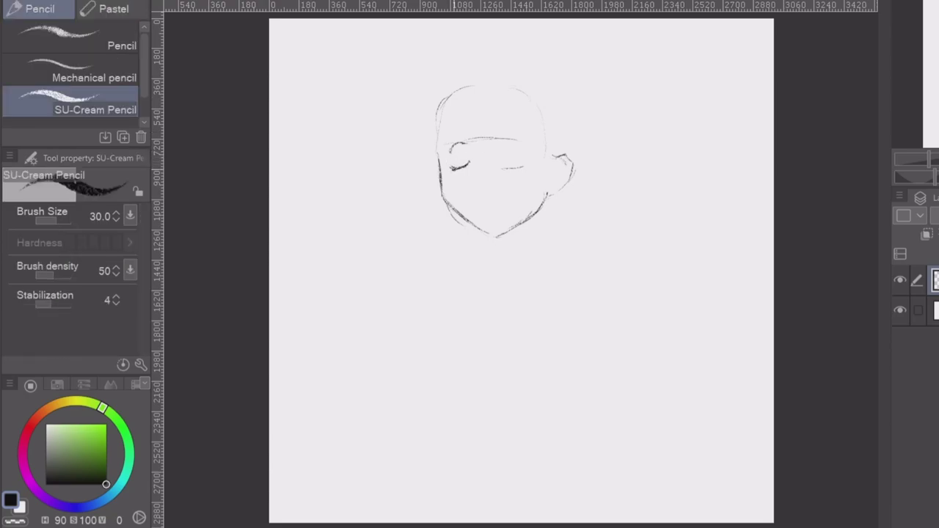
Step: Sketch both eyes with tall oval irises, dark pupils and lid lines on the face using the SU-Cream Pencil
key("e")
mouse_move(456, 159)
left_mouse_down()
mouse_move(462, 165)
mouse_move(468, 143)
mouse_move(464, 165)
left_mouse_up()
key("p")
key("e")
key("p")
mouse_move(514, 140)
left_mouse_down()
mouse_move(503, 140)
mouse_move(515, 165)
left_mouse_up()
mouse_move(511, 147)
left_mouse_down()
mouse_move(511, 158)
mouse_move(493, 143)
left_mouse_up()
Step: Lasso-select part of the eye sketch, adjust its position on the face and clear the selection
key("m")
left_click(73, 78)
key("k")
key("ctrl+d")
Step: Erase the brow guideline between the eyes and the thin lid line over the right eye with the Hard eraser
key("e")
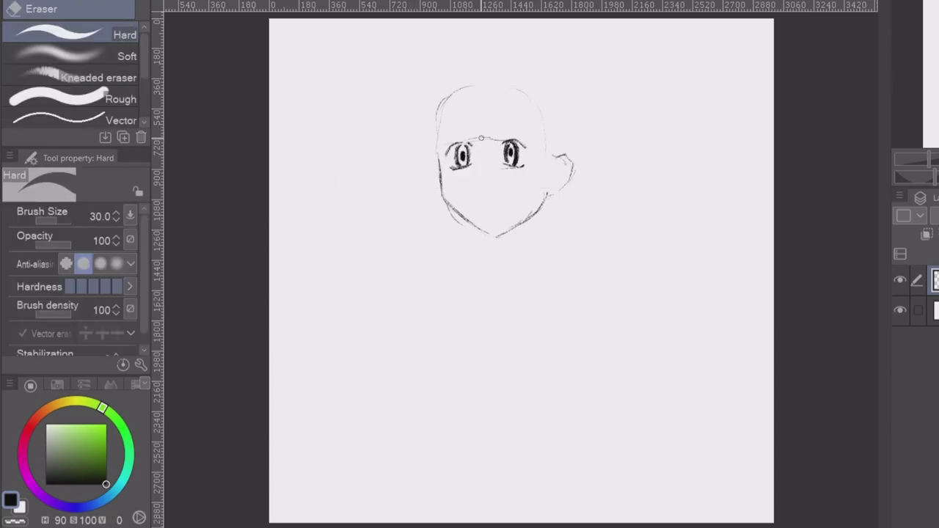
key("p")
key("e")
key("p")
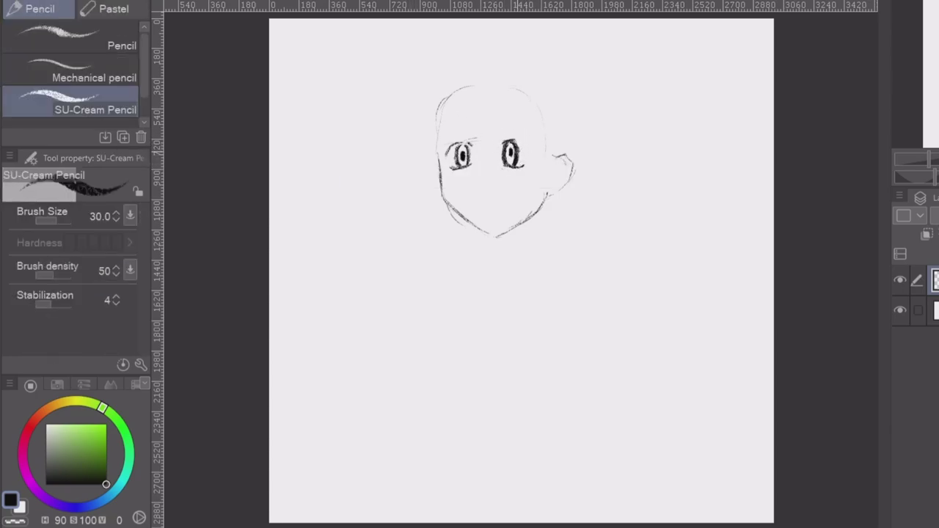
Step: Draw thick, curved upper lash lines over both eyes and clean up their edges with the eraser
key("e")
key("p")
mouse_move(500, 144)
left_mouse_down()
mouse_move(509, 139)
mouse_move(526, 159)
left_mouse_up()
key("e")
key("p")
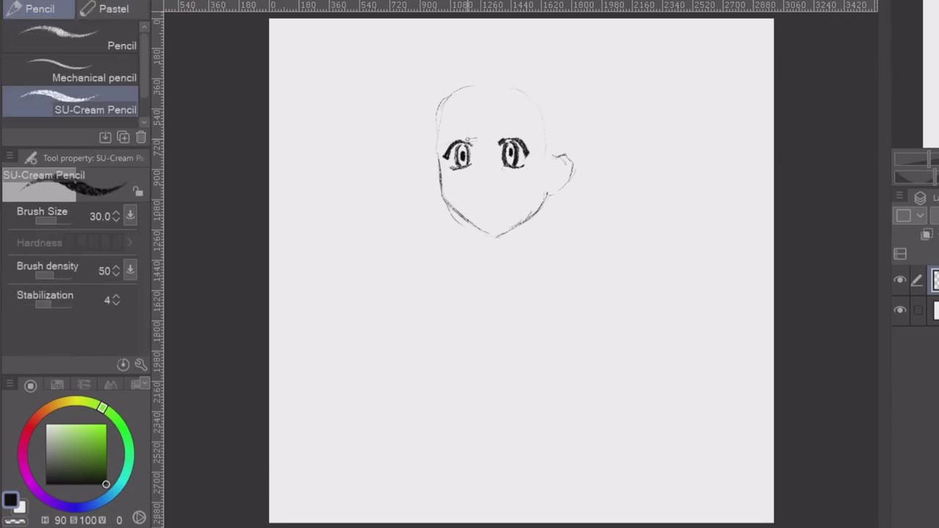
Step: Darken the lower lash lines under both eyes and erase the stray marks beneath the left iris
left_click_drag(451, 168, 519, 163)
key("e")
key("p")
key("e")
mouse_move(457, 164)
left_mouse_down()
mouse_move(511, 152)
mouse_move(459, 169)
left_mouse_up()
key("p")
Step: Refine the iris outlines of both eyes and sketch a short slanted nose line below them
left_click_drag(469, 154, 463, 163)
key("e")
key("p")
key("e")
key("p")
left_click_drag(517, 153, 518, 167)
key("e")
key("p")
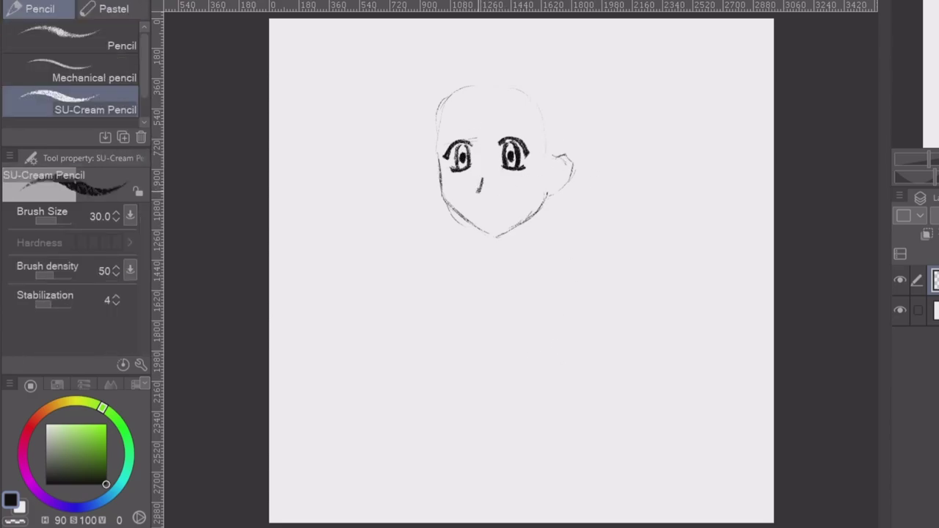
Step: Reshape the nose line with a lasso selection and transform, and draw a small smiling mouth with a lower-lip mark
key("m")
left_click_drag(483, 165, 485, 167)
key("ctrl+t")
left_click_drag(495, 200, 492, 197)
left_click(424, 223)
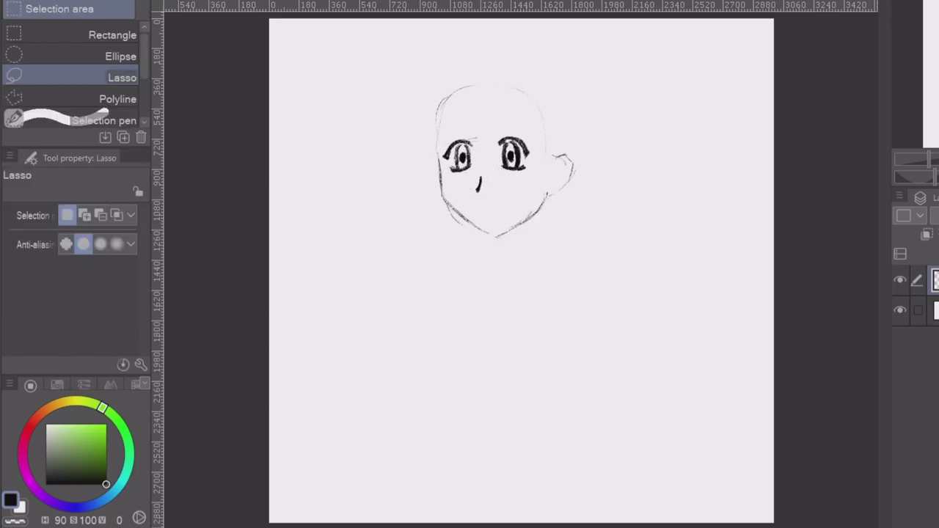
key("k")
key("ctrl+d")
key("p")
left_click_drag(473, 206, 498, 208)
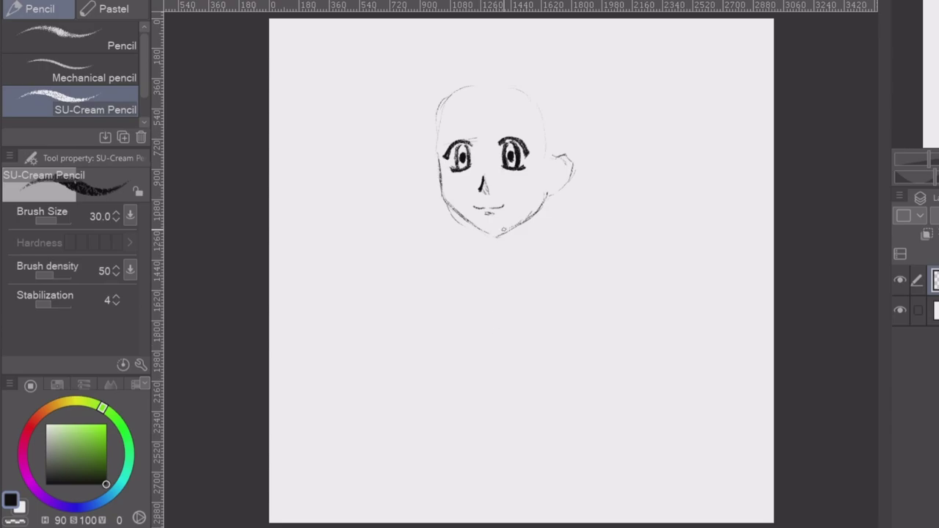
Step: Create a new layer and draw a thick, rounded-square glasses frame around the left eye, undoing unsatisfactory strokes
key("ctrl+shift+n")
mouse_move(431, 135)
left_mouse_down()
mouse_move(492, 158)
mouse_move(437, 133)
left_mouse_up()
key("ctrl+z")
key("ctrl+z")
key("ctrl+z")
mouse_move(481, 171)
left_mouse_down()
mouse_move(438, 174)
mouse_move(479, 176)
mouse_move(511, 154)
mouse_move(535, 154)
mouse_move(480, 154)
left_mouse_up()
Step: Copy and paste the lens frame, and transform the copy to fit around the right eye
key("ctrl+c")
key("ctrl+v")
key("ctrl+t")
key("Return")
key("k")
left_click(935, 310)
left_click(935, 280)
Step: Adjust the right lens frame with a selection and transform, and clean up its outer edge
mouse_move(537, 163)
left_mouse_down()
mouse_move(542, 155)
mouse_move(537, 173)
left_mouse_up()
key("m")
key("ctrl+t")
key("Return")
key("e")
key("ctrl+z")
left_click_drag(543, 140, 543, 177)
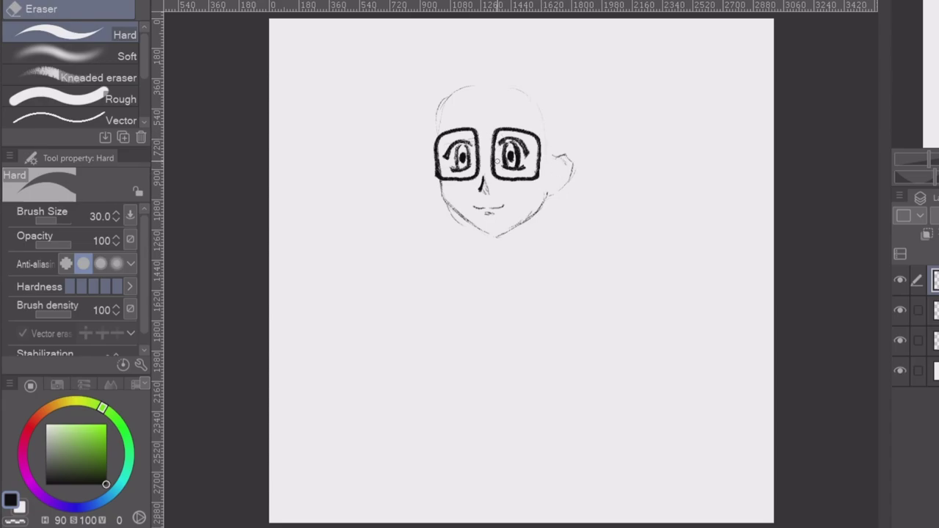
Step: Draw the bridge between the two lenses, merge the glasses layers and transform the glasses to fit the face
key("p")
mouse_move(477, 153)
left_mouse_down()
mouse_move(493, 152)
mouse_move(488, 131)
left_mouse_up()
key("ctrl+e")
key("ctrl+t")
key("Return")
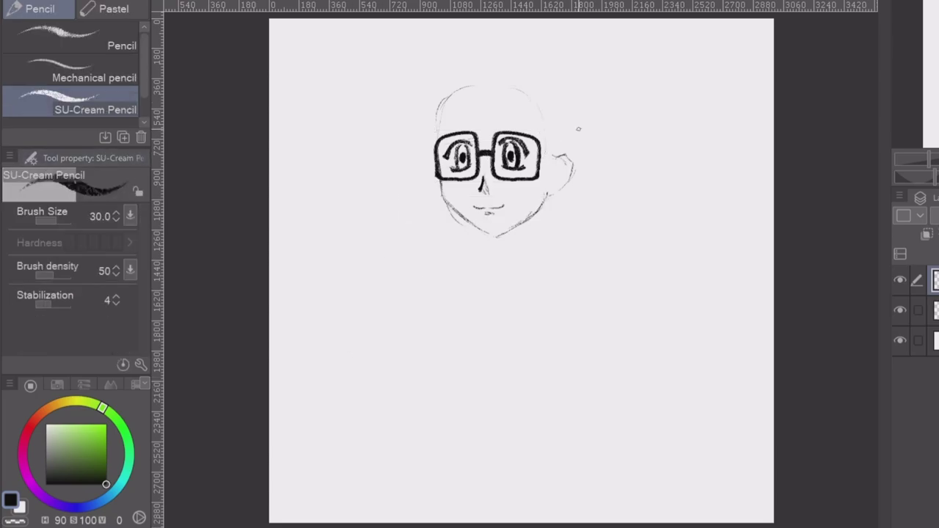
Step: Erase the stray jaw line on the face layer and sketch the first long bang strands over the forehead
key("e")
left_click(936, 312)
left_click_drag(449, 211, 464, 226)
key("p")
mouse_move(458, 82)
left_mouse_down()
mouse_move(456, 131)
mouse_move(477, 132)
left_mouse_up()
left_click_drag(499, 71, 496, 130)
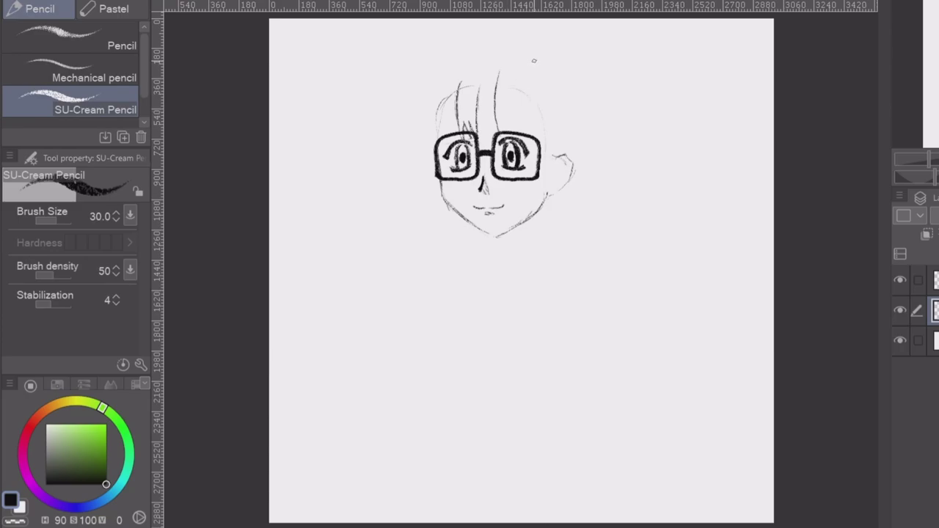
Step: Sketch more bang strands toward both temples, erasing and redrawing strokes where needed
mouse_move(525, 95)
left_mouse_down()
mouse_move(520, 133)
mouse_move(502, 139)
mouse_move(524, 139)
mouse_move(555, 160)
left_mouse_up()
left_click_drag(442, 103, 443, 144)
left_click_drag(456, 116, 452, 144)
key("e")
key("p")
key("e")
key("p")
left_click_drag(442, 102, 434, 132)
Step: Erase the overlong tops of the bang strands and the skull outline around them
key("e")
left_click_drag(499, 72, 492, 88)
left_click_drag(462, 81, 453, 94)
Step: Refine the outer strand by the right temple, erase the skull outline there and add a small tuft at the parting
key("p")
left_click_drag(546, 105, 551, 122)
key("e")
left_click_drag(543, 91, 558, 128)
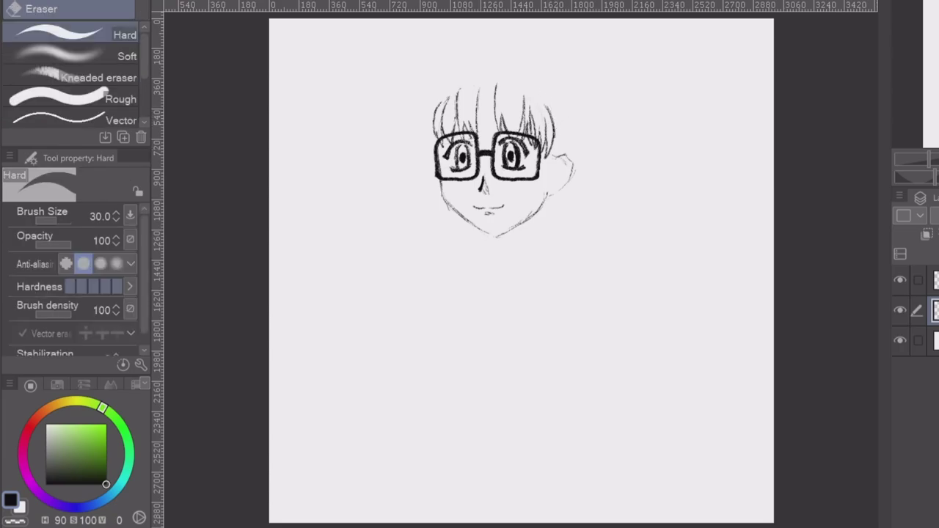
key("p")
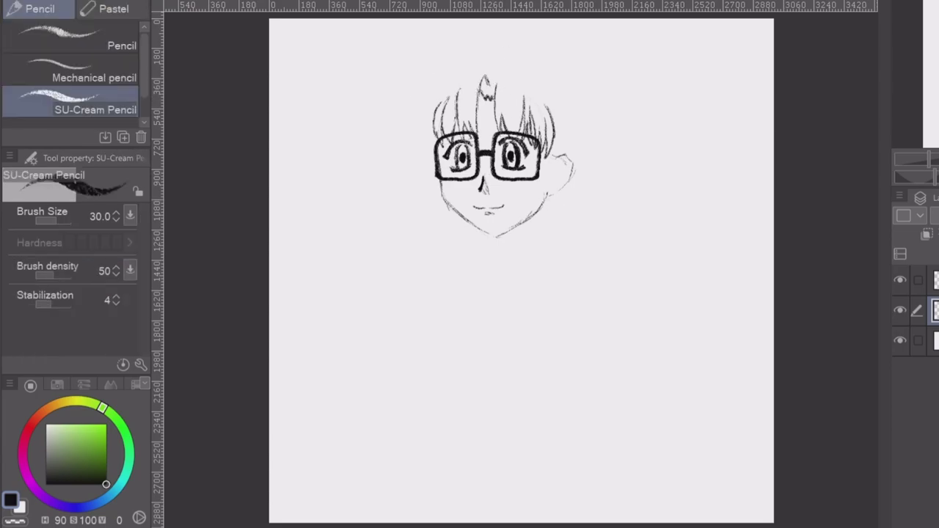
Step: Sketch long side-hair strands falling from the left temple past the jaw, tidying strokes with the eraser
key("e")
mouse_move(430, 102)
left_mouse_down()
mouse_move(434, 132)
mouse_move(408, 199)
left_mouse_up()
key("p")
key("e")
key("p")
left_click_drag(432, 136, 427, 226)
left_click_drag(422, 150, 393, 233)
left_click_drag(433, 178, 424, 248)
left_click_drag(419, 177, 401, 246)
Step: Erase the excess lines in the left side hair and draw the outer strands above the left temple
key("e")
left_click_drag(394, 233, 403, 209)
left_click_drag(423, 106, 416, 176)
key("p")
left_click_drag(423, 77, 416, 139)
left_click_drag(428, 88, 418, 106)
Step: Draw the curved crown outline of the hair across the top of the head and clean it up
mouse_move(463, 49)
left_mouse_down()
mouse_move(528, 46)
mouse_move(570, 74)
mouse_move(496, 38)
mouse_move(445, 66)
mouse_move(415, 120)
mouse_move(424, 80)
mouse_move(508, 40)
mouse_move(555, 62)
left_mouse_up()
key("e")
key("p")
key("e")
key("p")
key("e")
key("p")
key("e")
key("p")
Step: Draw the right outer contour of the hair from the crown down past the shoulder level
left_click_drag(583, 114, 605, 254)
left_click_drag(562, 63, 581, 115)
mouse_move(433, 70)
left_mouse_down()
mouse_move(403, 62)
mouse_move(444, 60)
mouse_move(396, 54)
mouse_move(451, 57)
mouse_move(451, 48)
mouse_move(390, 87)
mouse_move(403, 97)
mouse_move(398, 83)
left_mouse_up()
key("ctrl+z")
key("ctrl+z")
key("ctrl+z")
key("ctrl+z")
key("e")
key("p")
key("ctrl+z")
key("ctrl+z")
Step: Sketch the spiky hair tufts at the upper-left side of the head and refine them with the eraser
mouse_move(421, 72)
left_mouse_down()
mouse_move(410, 95)
mouse_move(415, 139)
mouse_move(416, 112)
left_mouse_up()
key("e")
key("p")
key("e")
key("p")
key("p")
Step: Redraw the straight side-hair strands beside the left cheek and erase the outermost slanted strand
left_click_drag(438, 179, 431, 252)
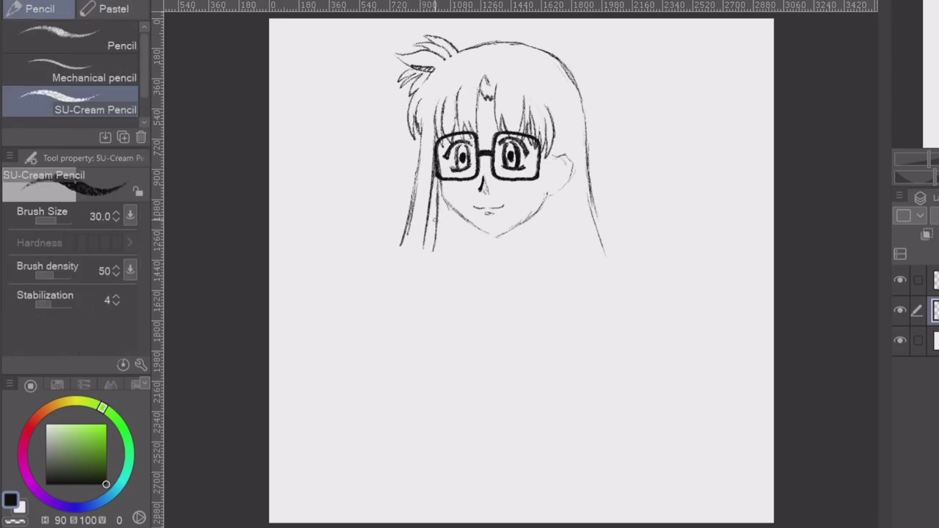
left_click_drag(422, 133, 416, 221)
key("e")
left_click_drag(417, 152, 402, 245)
key("p")
Step: Draw a long, wavy lock falling from beside the glasses over the chest, erasing overlapping lines along its edge
left_click_drag(445, 209, 449, 213)
mouse_move(441, 180)
left_mouse_down()
mouse_move(435, 308)
mouse_move(483, 344)
left_mouse_up()
mouse_move(442, 145)
left_mouse_down()
mouse_move(453, 249)
mouse_move(506, 341)
left_mouse_up()
key("e")
left_click_drag(442, 243, 441, 280)
left_click_drag(434, 139, 440, 176)
key("p")
left_click_drag(442, 209, 436, 259)
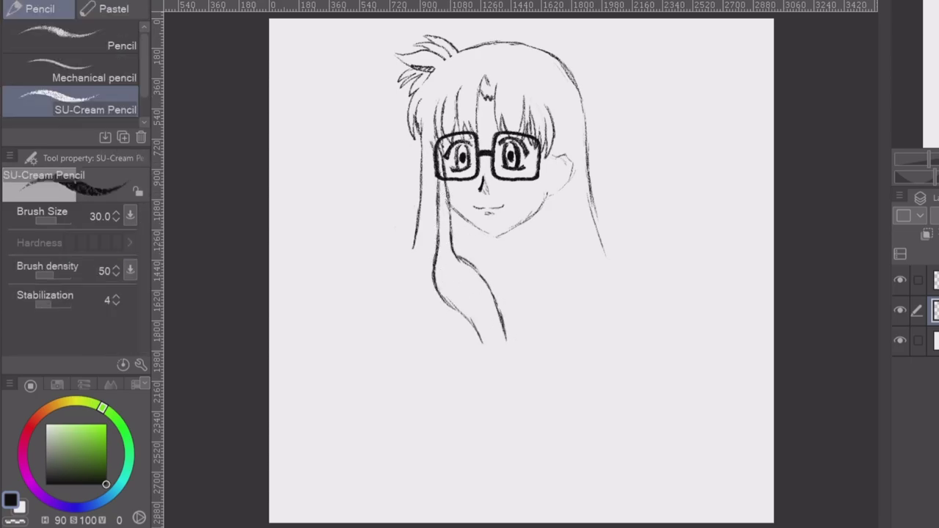
Step: Sketch the left shoulder line behind the hair lock and the neckline below the chin
left_click_drag(369, 289, 434, 258)
key("e")
key("p")
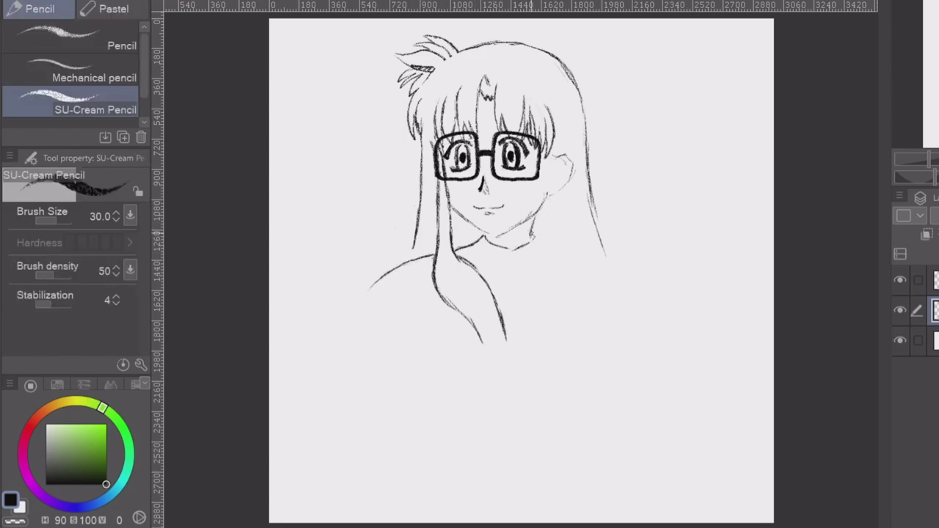
Step: Draw the pointed collar and the right shoulder line, trimming the shoulder's outer end with the eraser
left_click_drag(520, 249, 532, 273)
mouse_move(543, 238)
left_mouse_down()
mouse_move(609, 262)
mouse_move(633, 315)
left_mouse_up()
key("e")
left_click_drag(617, 285, 636, 321)
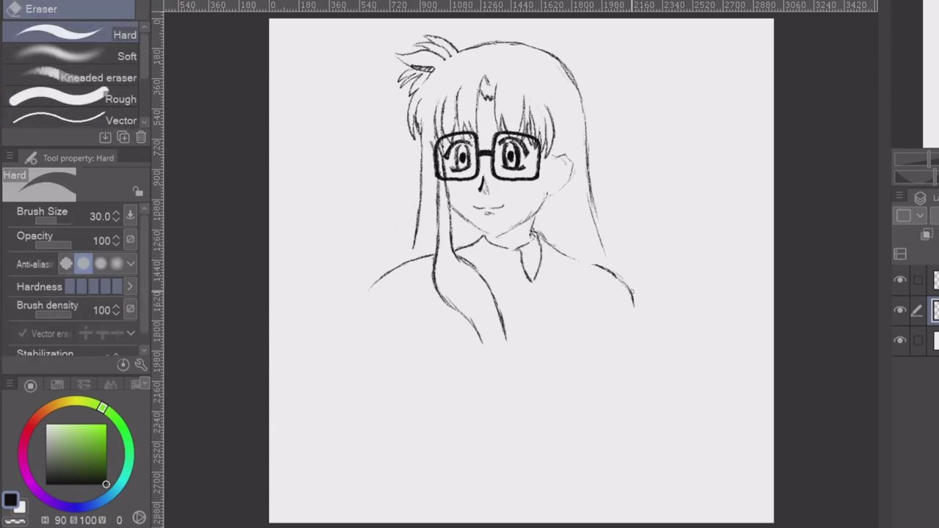
Step: Redraw the left shoulder line with a lower outer end and complete the pointed collar flap on the left
key("p")
mouse_move(377, 298)
left_mouse_down()
mouse_move(481, 241)
mouse_move(459, 245)
mouse_move(493, 282)
left_mouse_up()
key("e")
key("p")
Step: Draw the tie knot and tie tails below the collar and the jacket's edge line beside them
mouse_move(509, 250)
left_mouse_down()
mouse_move(499, 283)
mouse_move(529, 286)
mouse_move(512, 289)
left_mouse_up()
key("e")
key("p")
mouse_move(512, 289)
left_mouse_down()
mouse_move(522, 278)
mouse_move(510, 314)
left_mouse_up()
left_click_drag(520, 285, 530, 308)
left_click_drag(524, 290, 536, 346)
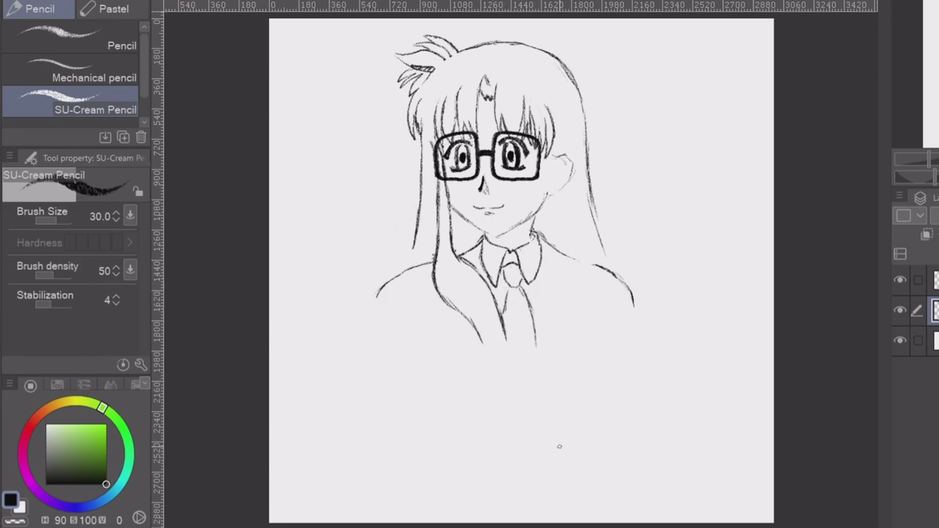
left_click_drag(544, 262, 539, 330)
key("e")
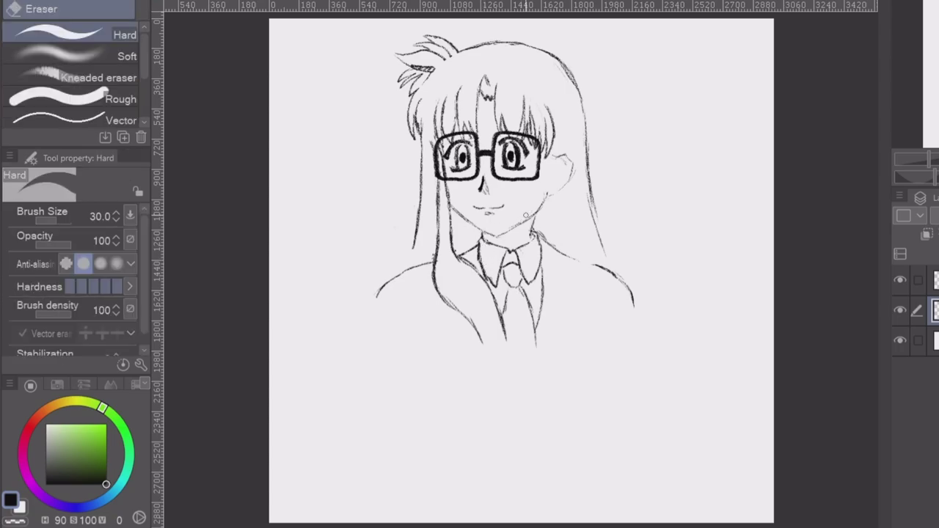
Step: Draw spiky hair tufts sticking out on the right of the head, undoing and redrawing the first strokes
key("p")
mouse_move(565, 99)
left_mouse_down()
mouse_move(597, 128)
mouse_move(597, 117)
mouse_move(584, 123)
left_mouse_up()
key("ctrl+z")
key("ctrl+z")
key("ctrl+z")
key("e")
key("p")
key("ctrl+z")
mouse_move(573, 92)
left_mouse_down()
mouse_move(595, 113)
mouse_move(565, 75)
left_mouse_up()
key("e")
key("p")
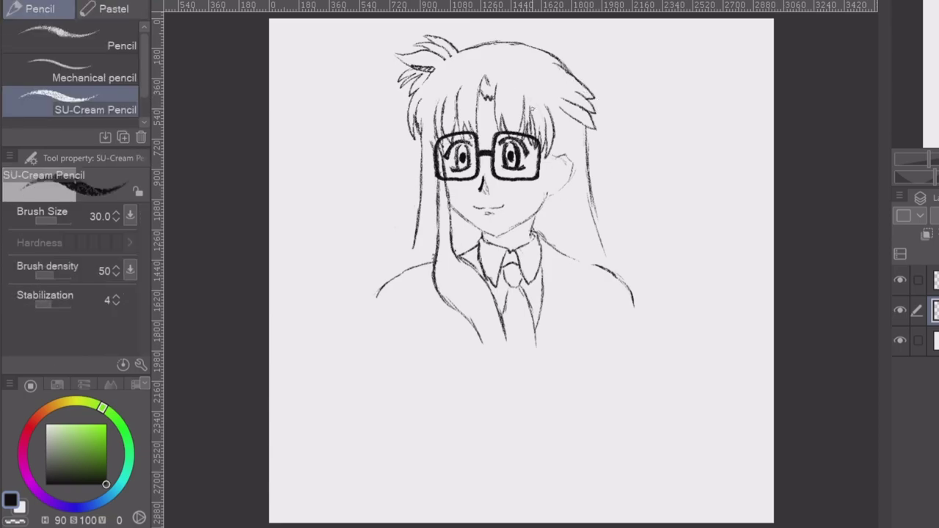
Step: Draw a long, wavy lock falling from below the right tufts over the shoulder to the chest
left_click_drag(569, 114, 576, 132)
left_click_drag(548, 178, 564, 279)
left_click_drag(549, 157, 565, 277)
left_click_drag(542, 322, 568, 269)
left_click_drag(569, 267, 539, 332)
mouse_move(565, 122)
left_mouse_down()
mouse_move(568, 215)
mouse_move(585, 262)
mouse_move(556, 345)
left_mouse_up()
left_click_drag(568, 210, 599, 298)
Step: Erase the shoulder and ear lines that overlap the new lock on the right
key("e")
left_click_drag(590, 266, 556, 231)
left_click_drag(558, 151, 563, 192)
key("p")
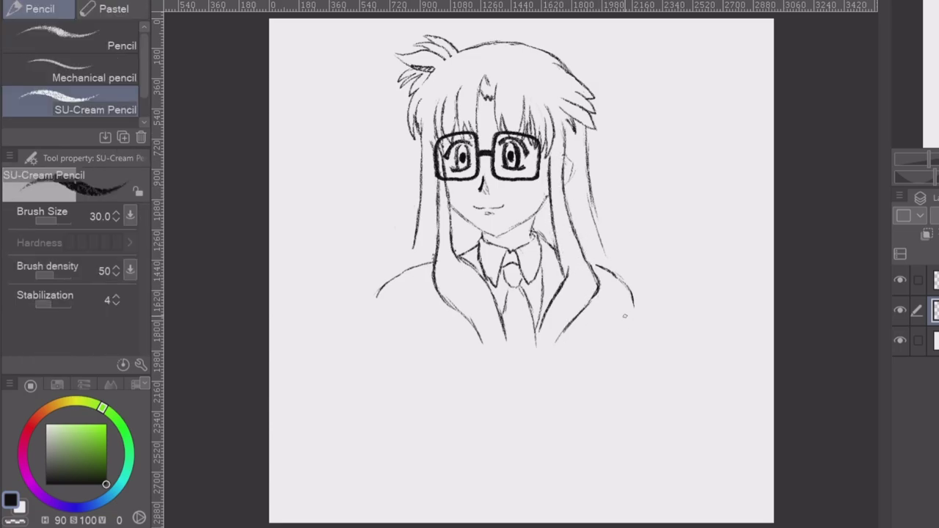
Step: Hide the glasses layer to lasso the facial features, and shift features and glasses slightly to the right
key("m")
left_click(901, 280)
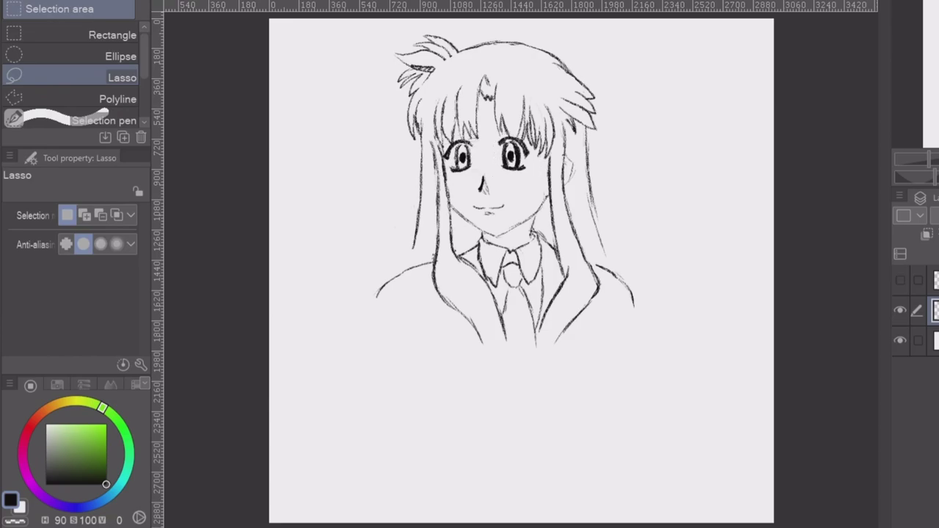
mouse_move(449, 144)
left_mouse_down()
mouse_move(536, 145)
mouse_move(513, 139)
left_mouse_up()
key("k")
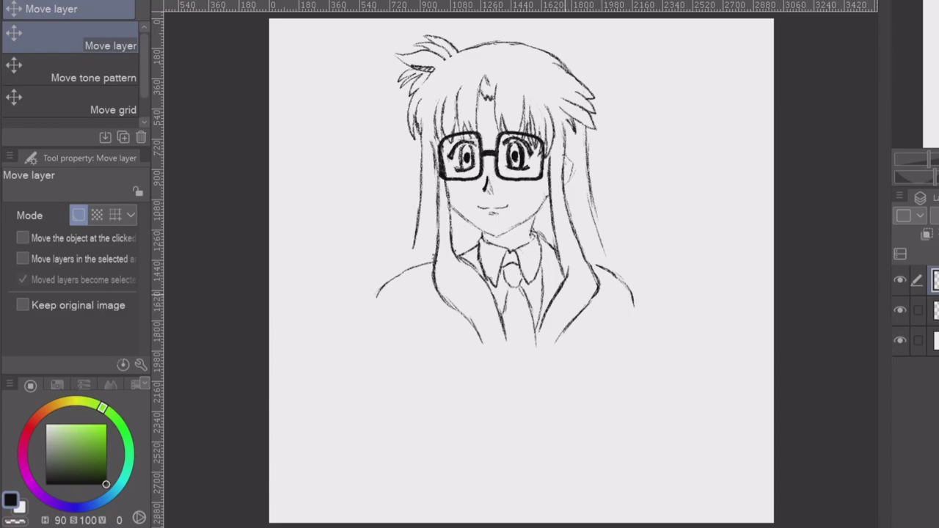
Step: Retouch the hair beside the left lens on the sketch layer and darken the central parting of the fringe
key("p")
left_click(935, 310)
mouse_move(443, 148)
left_mouse_down()
mouse_move(442, 184)
mouse_move(436, 155)
left_mouse_up()
key("e")
key("p")
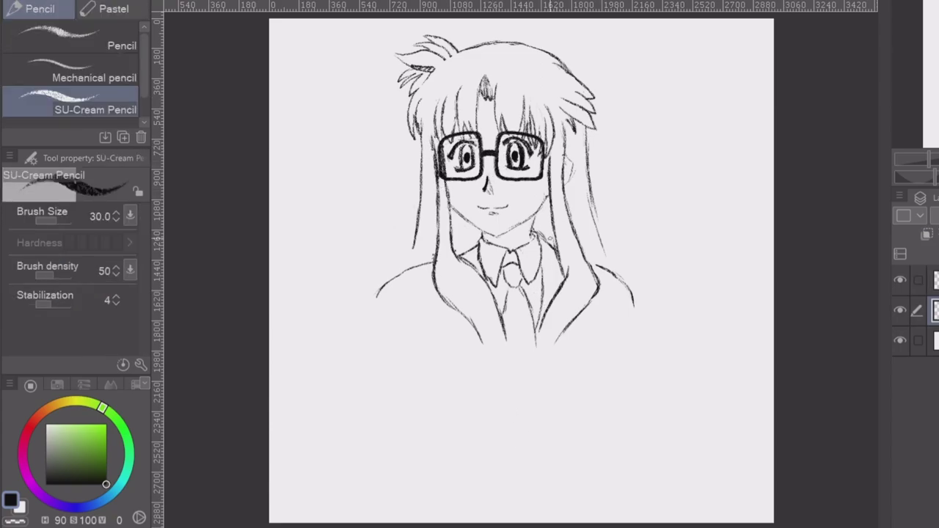
Step: Rework the hair tufts on the left of the head and add a short strand to the fringe
key("e")
mouse_move(410, 98)
left_mouse_down()
mouse_move(408, 133)
mouse_move(418, 145)
mouse_move(423, 127)
left_mouse_up()
key("p")
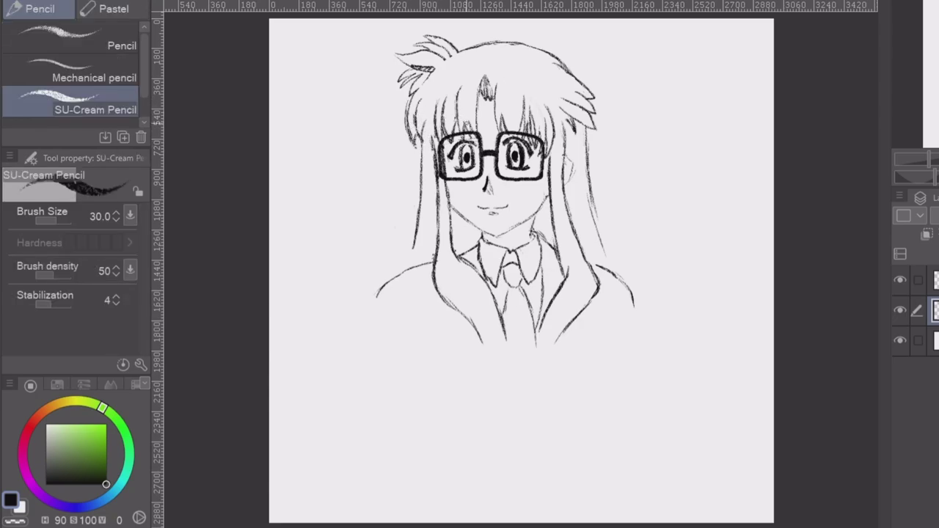
left_click_drag(521, 88, 524, 101)
Step: Redraw the outer hair strand on the right, erase its old line, and extend the outer left strand to the shoulder
key("e")
mouse_move(596, 97)
left_mouse_down()
mouse_move(577, 110)
mouse_move(596, 105)
left_mouse_up()
key("p")
mouse_move(581, 93)
left_mouse_down()
mouse_move(595, 114)
mouse_move(576, 135)
mouse_move(587, 210)
left_mouse_up()
key("e")
key("p")
key("e")
left_click_drag(587, 139, 595, 230)
left_click_drag(597, 230, 603, 256)
key("p")
left_click_drag(414, 238, 403, 273)
Step: Draw the cape's double hem on the left and its edge on the right, erasing lines at chest center
left_click_drag(374, 322, 473, 369)
left_click_drag(386, 328, 472, 362)
mouse_move(629, 295)
left_mouse_down()
mouse_move(643, 339)
mouse_move(558, 361)
mouse_move(539, 325)
left_mouse_up()
key("e")
mouse_move(506, 341)
left_mouse_down()
mouse_move(507, 329)
mouse_move(480, 373)
left_mouse_up()
Step: Draw an upright book with a spine in front of the chest and erase the clothing lines inside it
key("b")
key("p")
left_click_drag(484, 312, 549, 312)
key("ctrl+z")
key("ctrl+z")
mouse_move(474, 310)
left_mouse_down()
mouse_move(471, 375)
mouse_move(551, 381)
left_mouse_up()
key("ctrl+z")
key("ctrl+z")
key("e")
left_click_drag(542, 320, 502, 322)
Step: Sketch the hand holding the book's right edge, with fingers and both sides of the palm
key("p")
left_click_drag(552, 363, 537, 384)
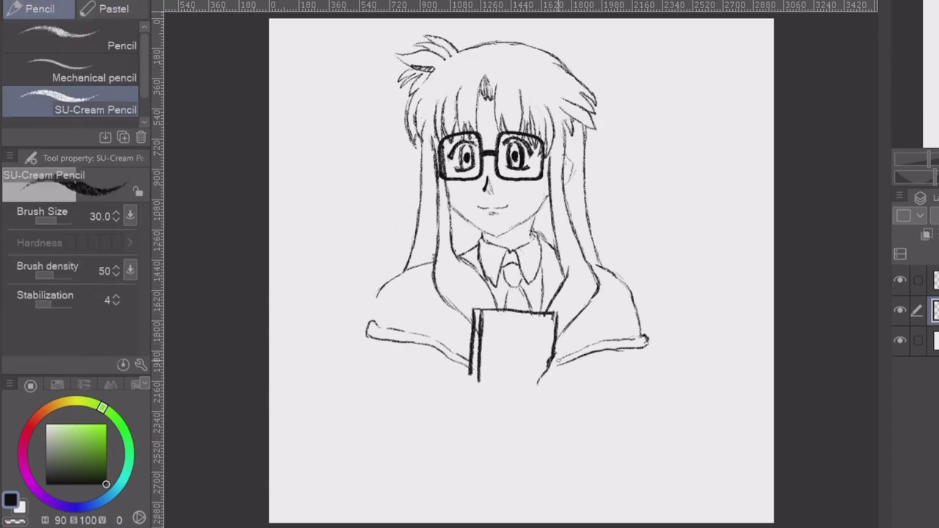
mouse_move(557, 349)
left_mouse_down()
mouse_move(561, 371)
mouse_move(574, 377)
mouse_move(566, 402)
left_mouse_up()
key("e")
key("p")
key("e")
key("p")
left_click_drag(546, 371, 535, 402)
key("e")
Step: Lasso the hand on the right, transform it to adjust its size and position, and deselect it
key("m")
left_click_drag(557, 350, 556, 353)
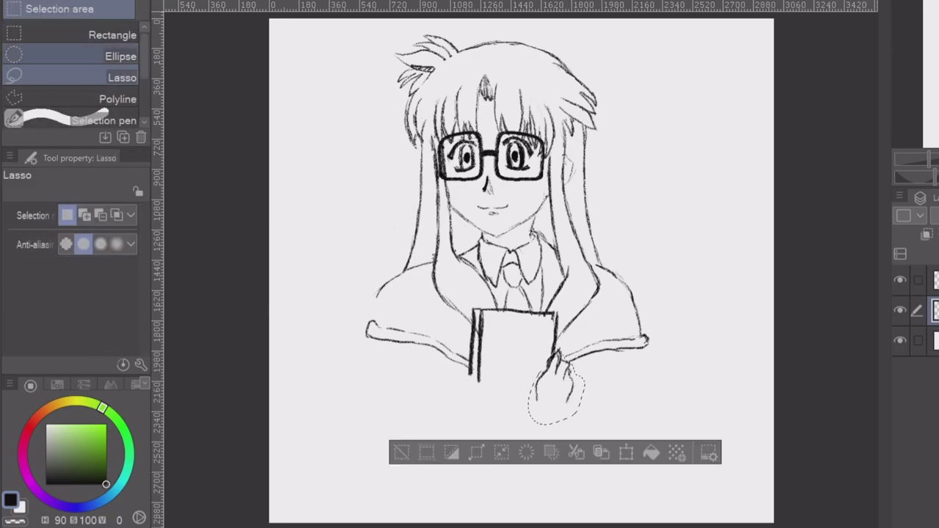
key("ctrl+t")
left_click_drag(582, 424, 588, 431)
key("Return")
key("ctrl+d")
Step: Redraw the fingertip at the book's edge and transform the lassoed right-hand sketch again
key("e")
key("p")
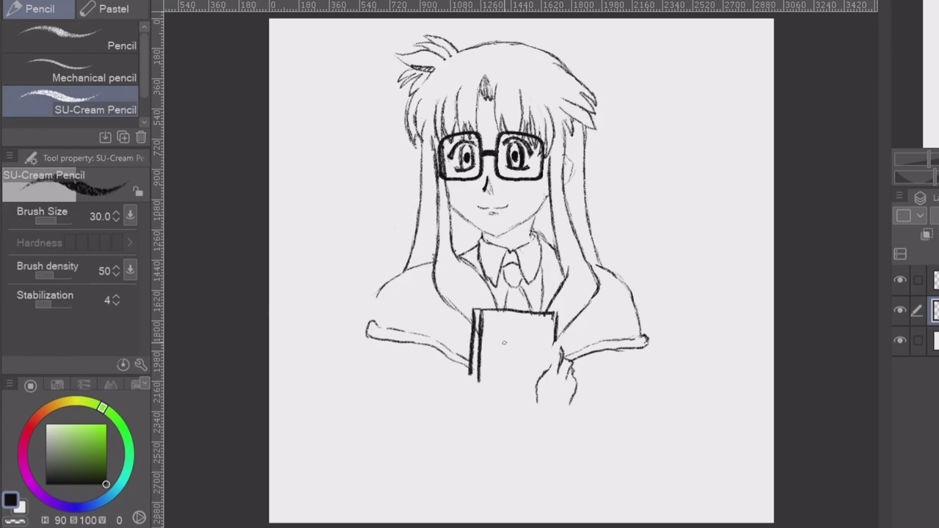
key("e")
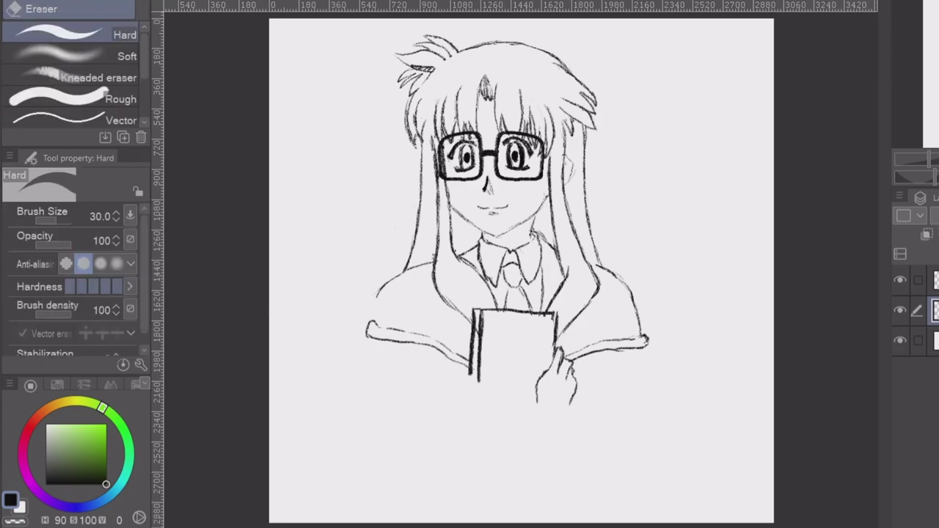
key("m")
left_click_drag(557, 345, 559, 347)
key("ctrl+t")
key("Return")
key("ctrl+d")
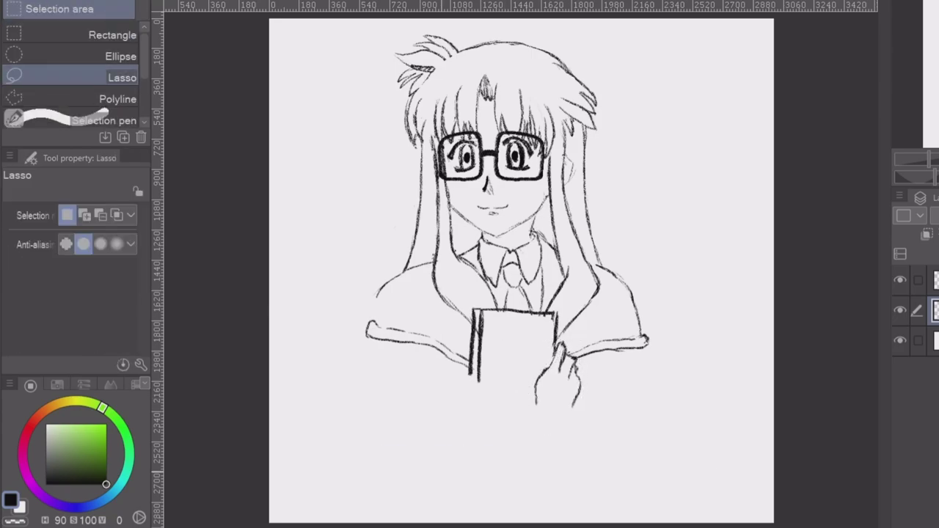
Step: Sketch the second hand gripping the lower end of the book's spine
key("e")
key("p")
left_click_drag(468, 363, 496, 396)
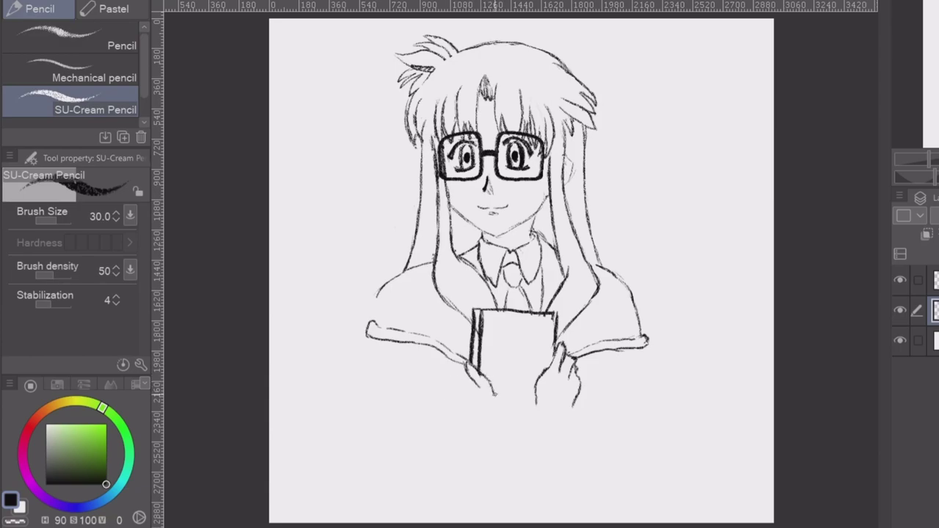
left_click_drag(463, 367, 456, 389)
key("e")
Step: Lasso the upper face across the glasses and sketch layers and move it slightly downward
key("ctrl+minus")
key("ctrl+minus")
key("ctrl+minus")
key("ctrl+minus")
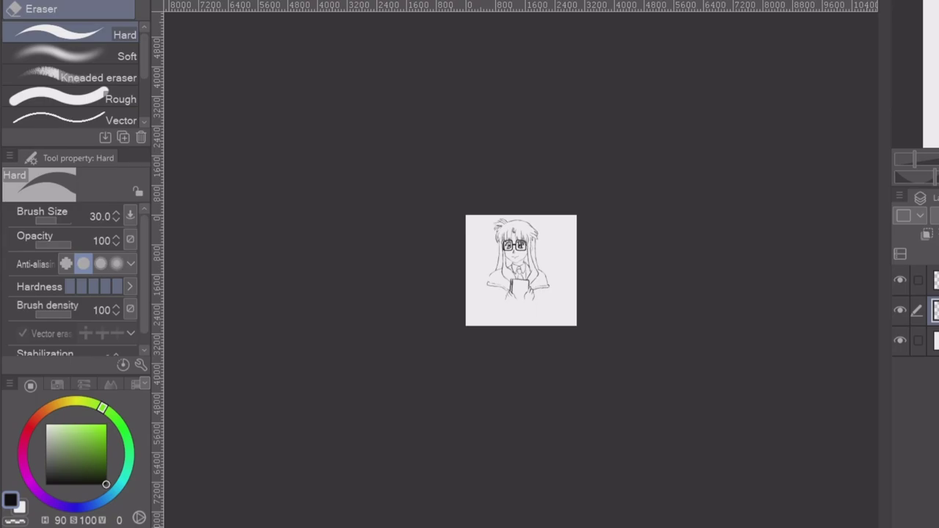
key("ctrl+plus")
key("ctrl+plus")
key("ctrl+plus")
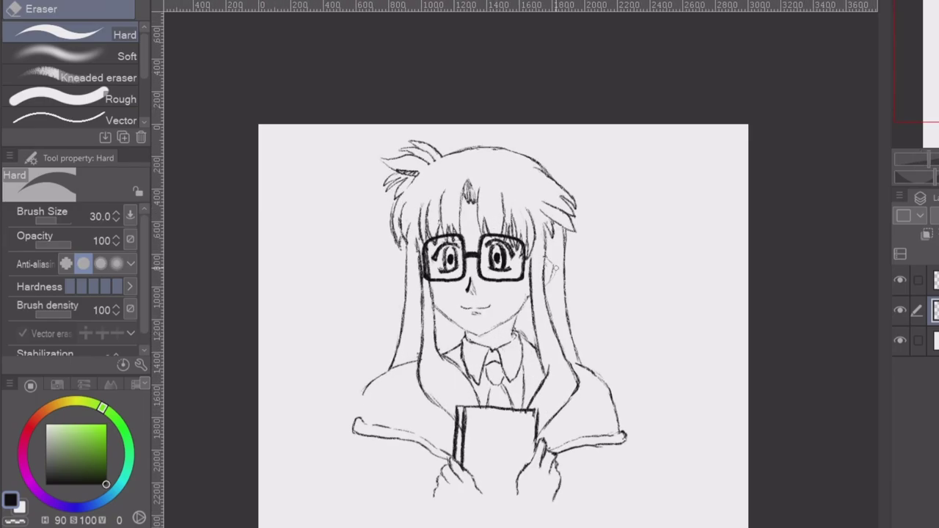
key("m")
left_click(918, 280)
left_click_drag(399, 280, 499, 284)
mouse_move(394, 280)
left_mouse_down()
mouse_move(467, 295)
mouse_move(502, 285)
mouse_move(453, 288)
mouse_move(524, 287)
mouse_move(530, 144)
mouse_move(395, 270)
left_mouse_up()
key("k")
left_click_drag(498, 242, 518, 242)
left_click(322, 326)
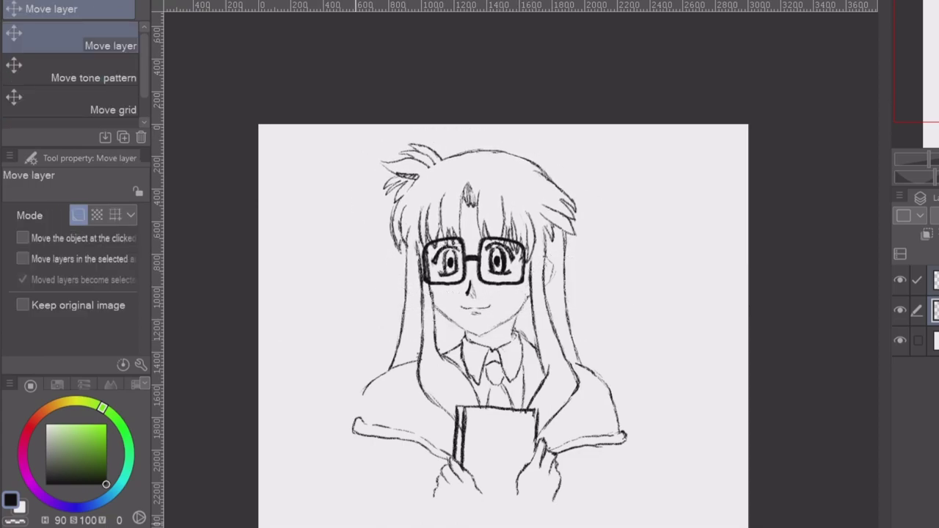
Step: Shade the neck under the chin with hatching strokes
scroll(523, 272, "down", 2)
scroll(523, 273, "up", 4)
key("p")
key("e")
key("p")
left_click_drag(413, 304, 480, 359)
left_click_drag(493, 333, 502, 361)
key("e")
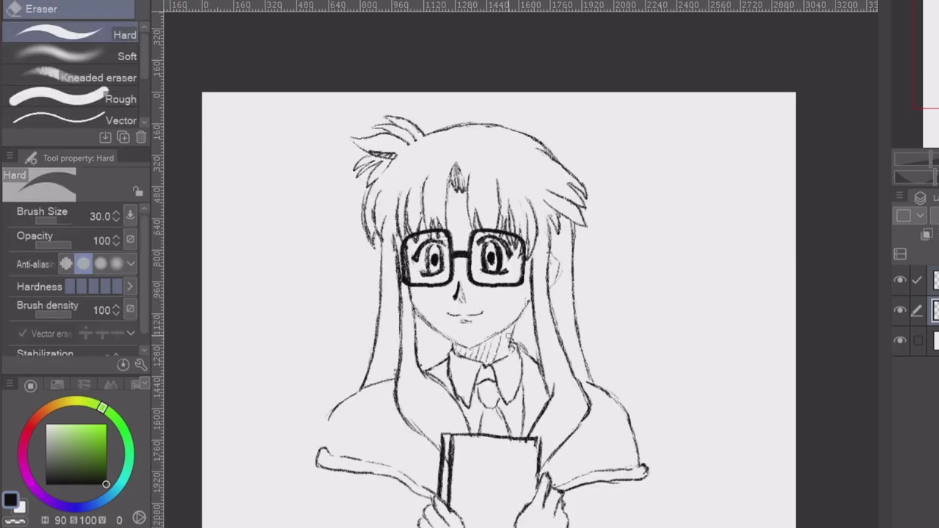
Step: Clean up the ear, the cape's left edge and the outer hair strand reaching the right shoulder
key("p")
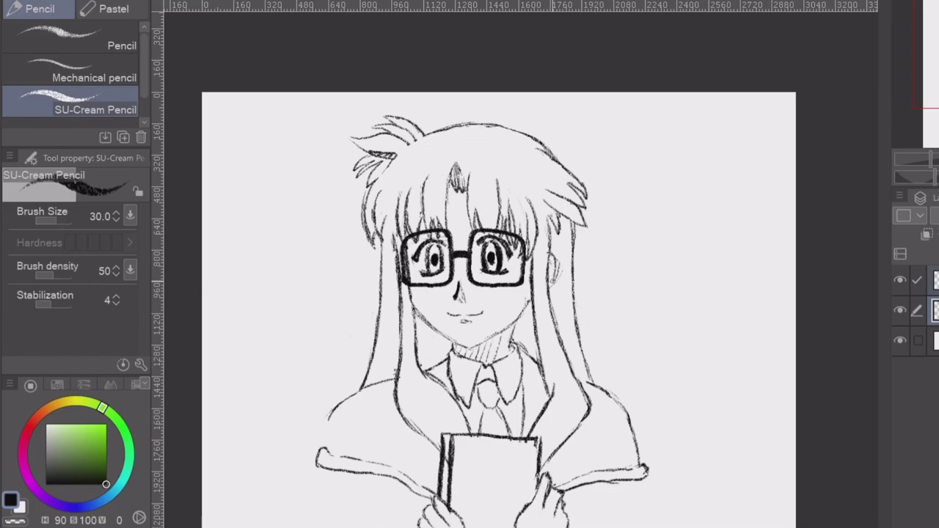
key("e")
key("e")
key("p")
key("e")
key("p")
left_click_drag(323, 447, 330, 419)
key("e")
key("p")
key("e")
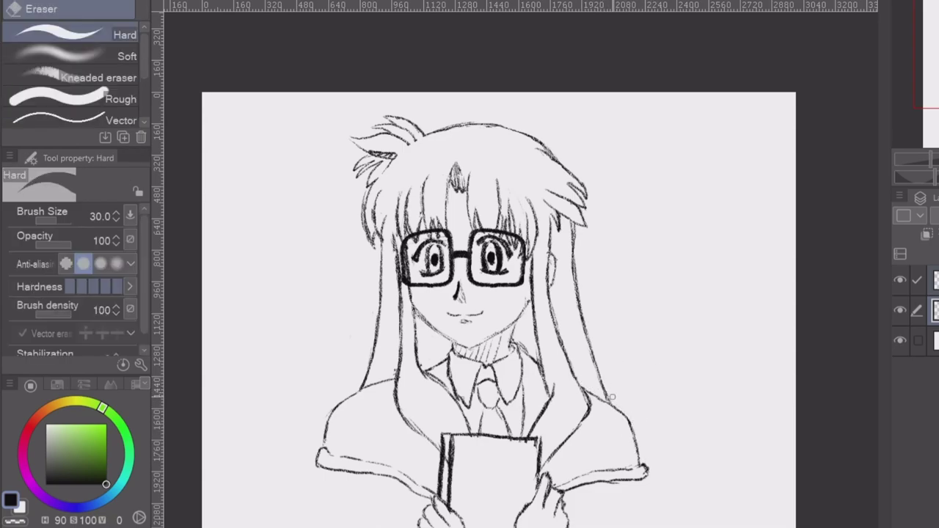
Step: Fill the gaps between the face and the inner hair locks on both sides with dense vertical hatching
key("p")
mouse_move(417, 318)
left_mouse_down()
mouse_move(425, 358)
mouse_move(440, 367)
left_mouse_up()
left_click_drag(523, 304, 539, 362)
Step: Thin the book's top edge and spine lines with the eraser
key("e")
left_click_drag(487, 438, 469, 438)
left_click_drag(445, 442, 447, 502)
mouse_move(449, 502)
left_mouse_down()
mouse_move(458, 458)
mouse_move(514, 418)
left_mouse_up()
Step: Shade below the central parting of the fringe and darken the irises, refining them with the eraser
key("p")
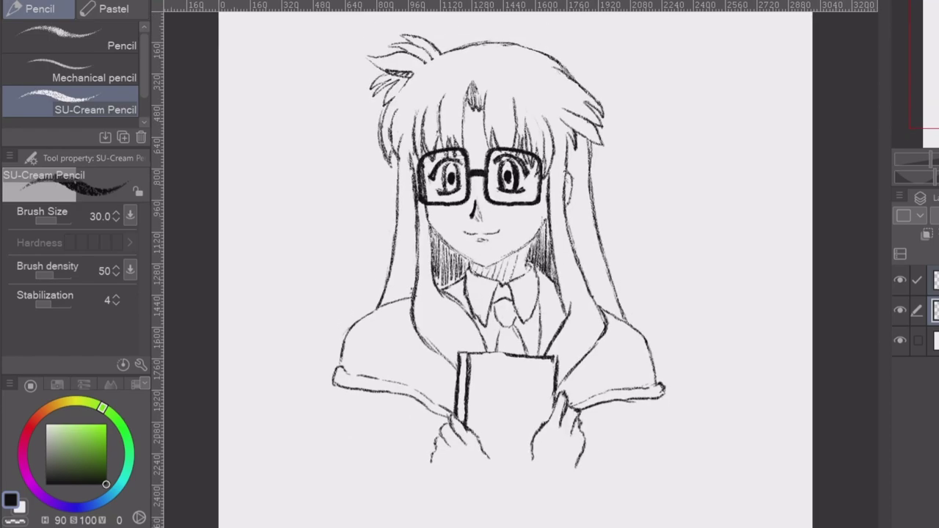
left_click_drag(478, 114, 446, 181)
key("e")
left_click_drag(499, 169, 505, 179)
key("p")
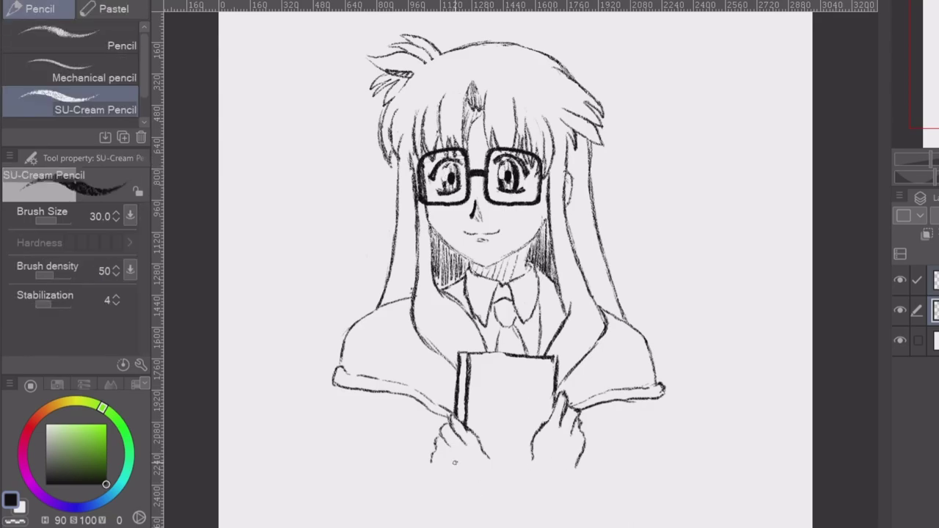
Step: Retouch the strand beside the left lens and clean up the neckline and hatching near the collar
key("e")
key("p")
key("e")
key("p")
left_click_drag(415, 177, 416, 208)
key("e")
key("p")
key("e")
key("p")
key("e")
key("p")
key("e")
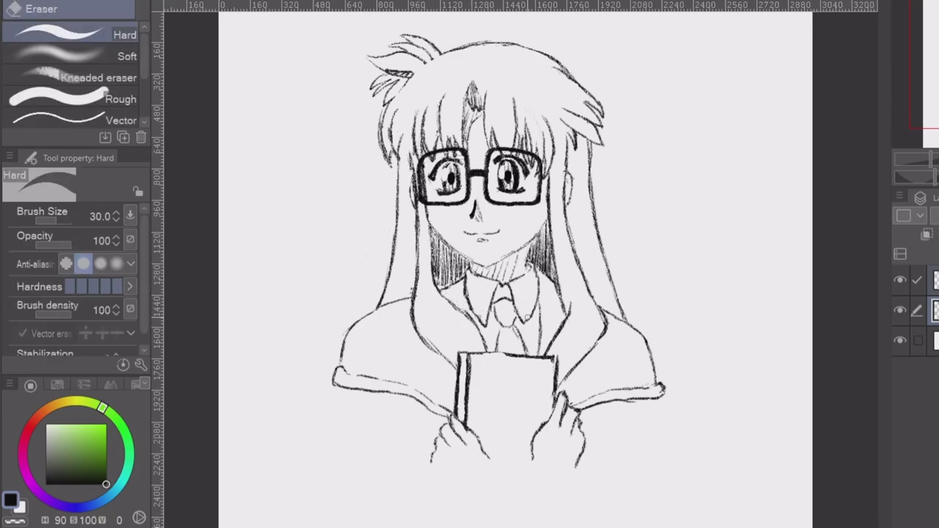
Step: Add a new layer between the sketch and glasses layers
key("p")
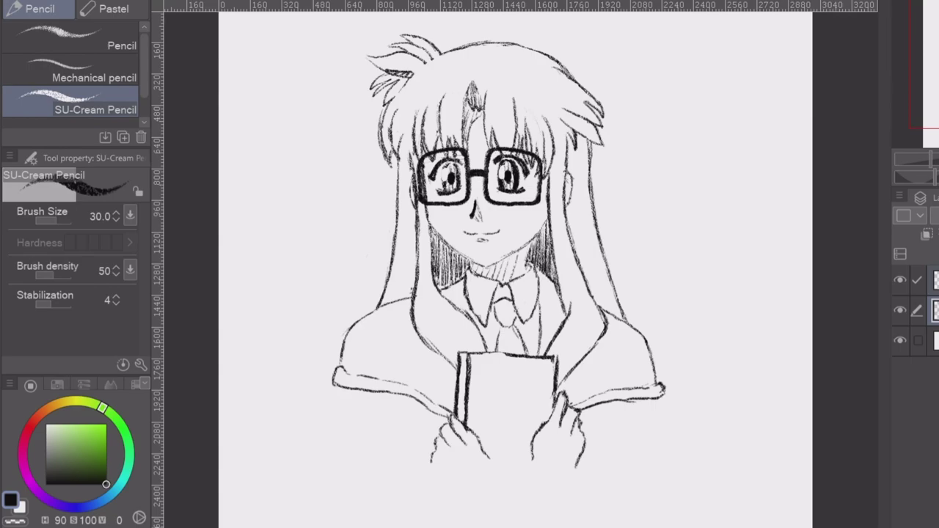
key("ctrl+shift+n")
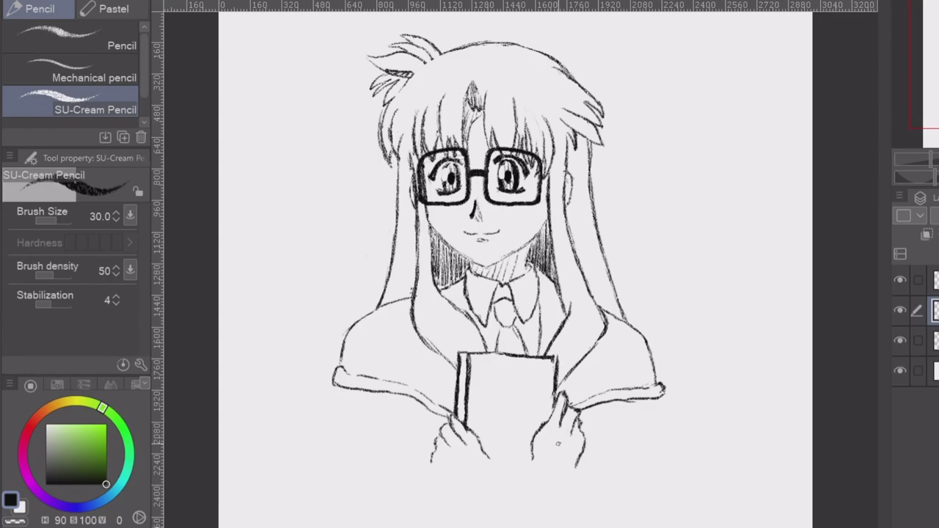
Step: Write the number 419 across the upper part of the book cover
mouse_move(497, 360)
left_mouse_down()
mouse_move(492, 368)
mouse_move(502, 368)
left_mouse_up()
left_click_drag(499, 361, 499, 372)
left_click_drag(508, 362, 517, 375)
left_click_drag(476, 379, 482, 388)
key("ctrl+z")
key("ctrl+z")
Step: Reduce the pencil's brush size considerably for fine lettering on the book cover
key("ctrl+plus")
key("ctrl+plus")
key("ctrl+plus")
left_click_drag(496, 498, 520, 271)
key("[")
key("[")
key("[")
key("ctrl+z")
key("[")
key("[")
key("[")
key("[")
key("[")
key("[")
mouse_move(428, 281)
left_mouse_down()
mouse_move(426, 319)
mouse_move(419, 292)
mouse_move(431, 290)
left_mouse_up()
mouse_move(444, 275)
left_mouse_down()
mouse_move(419, 291)
mouse_move(428, 288)
left_mouse_up()
key("ctrl+z")
key("ctrl+z")
key("ctrl+z")
key("ctrl+z")
Step: Letter HOW NOT TO DRAW below the number 419 and ROGUE on a second line beneath it
left_click_drag(441, 274, 441, 275)
left_click_drag(446, 274, 593, 288)
mouse_move(456, 317)
left_mouse_down()
mouse_move(456, 338)
mouse_move(471, 339)
left_mouse_up()
left_click_drag(486, 318, 485, 320)
mouse_move(511, 321)
left_mouse_down()
mouse_move(506, 331)
mouse_move(529, 320)
mouse_move(547, 338)
left_mouse_up()
Step: Lasso the two title lines below the number, shift them slightly to the right on the cover, and clear the selection
key("m")
left_click_drag(415, 266, 420, 259)
key("k")
left_click_drag(506, 308, 518, 311)
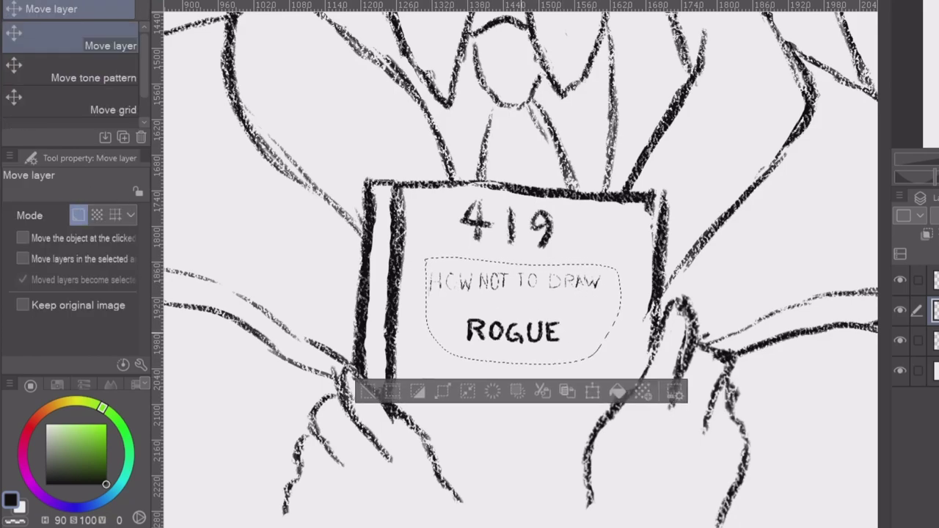
key("ctrl+d")
key("ctrl+0")
key("p")
key("m")
mouse_move(339, 252)
left_mouse_down()
mouse_move(545, 21)
mouse_move(339, 254)
left_mouse_up()
left_click(376, 464)
key("ctrl+d")
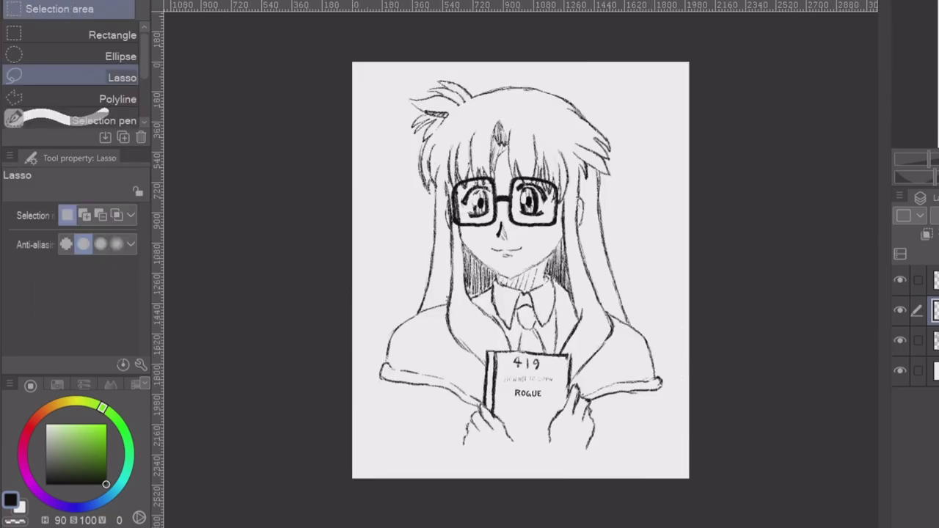